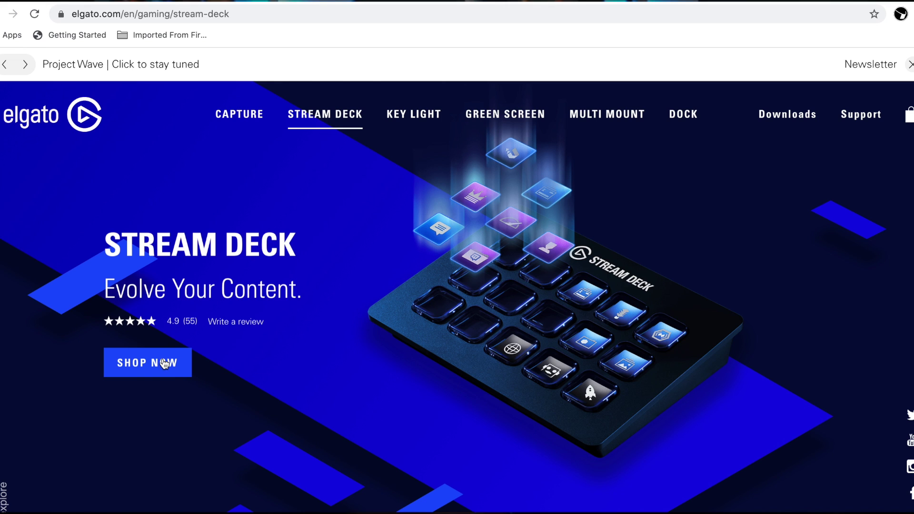
# Browse the Stream Deck store offer and the Stream Deck Mini product page on elgato.com
pyautogui.click(164, 364)
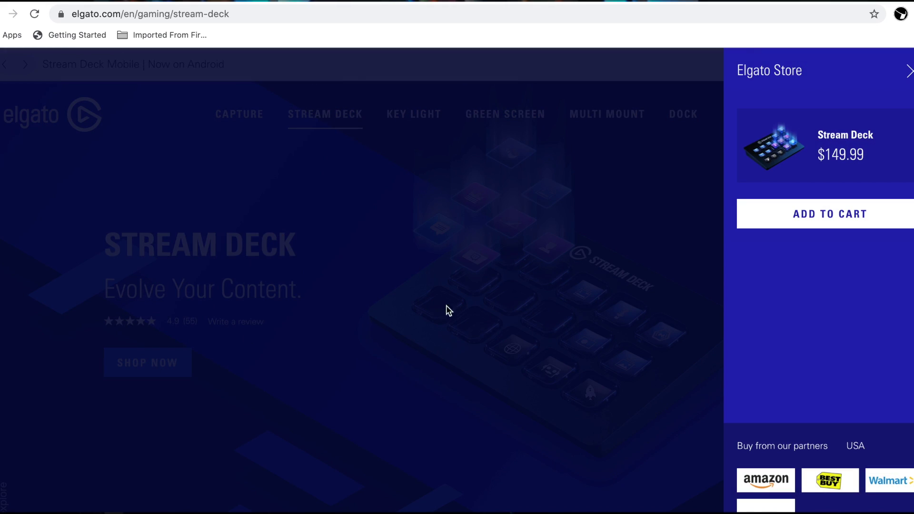
pyautogui.click(663, 287)
pyautogui.moveTo(332, 125)
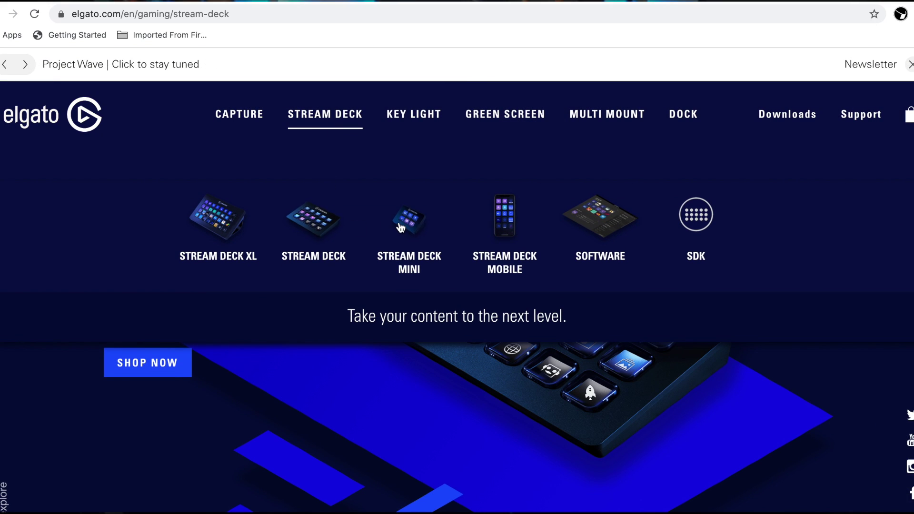
pyautogui.click(409, 221)
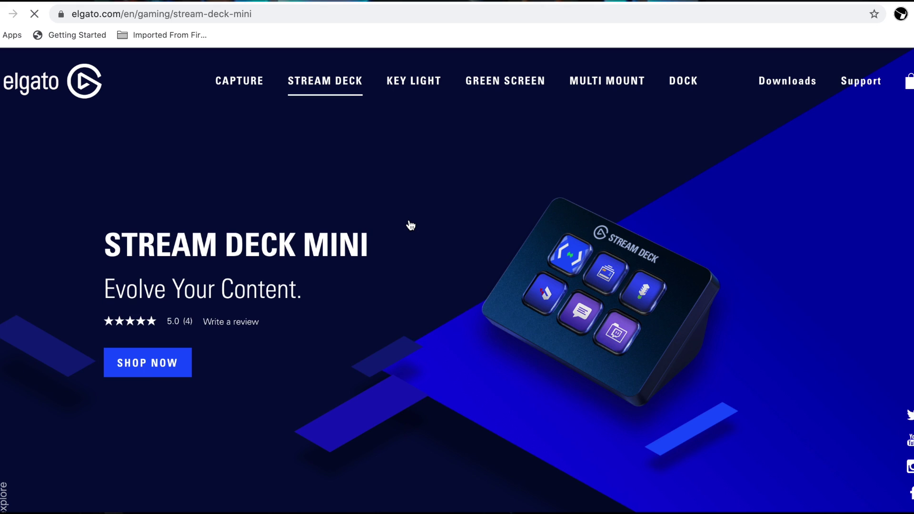
pyautogui.moveTo(331, 115)
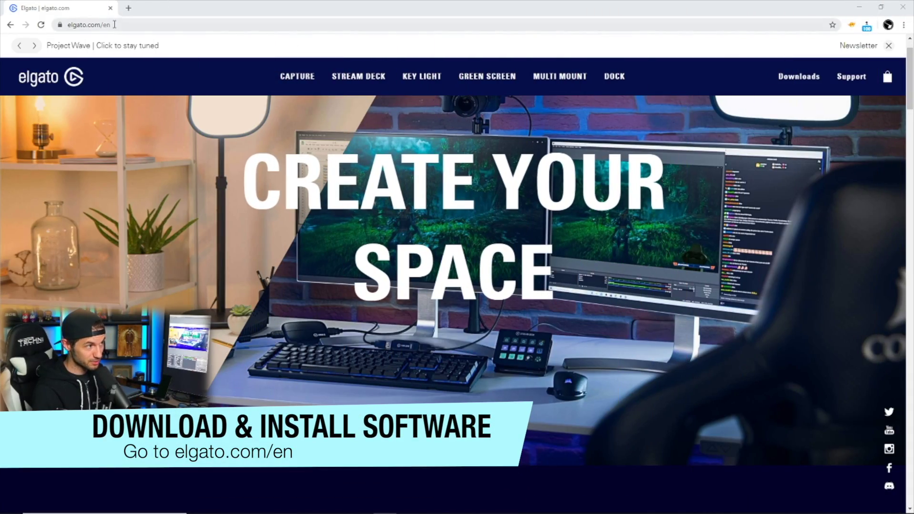
# Download Stream Deck 4.6.4 for Windows from the Downloads page and run its installer
pyautogui.click(115, 24)
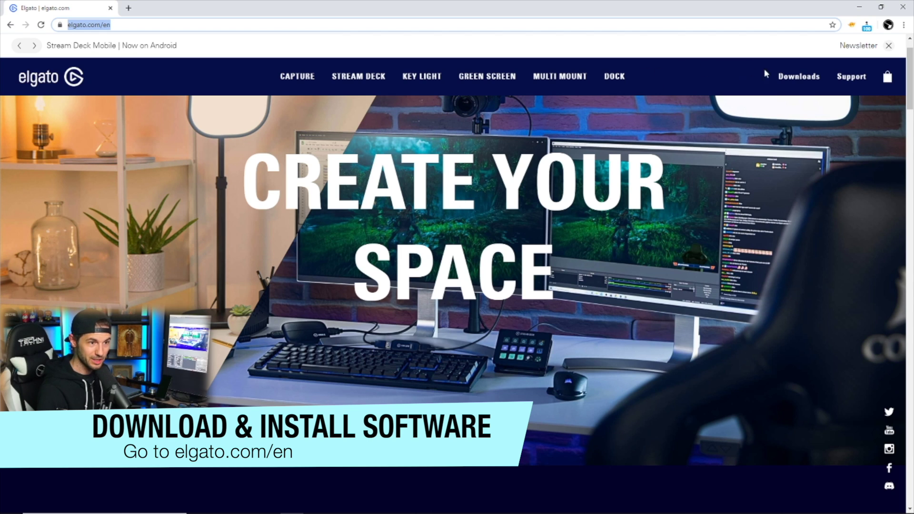
pyautogui.click(799, 83)
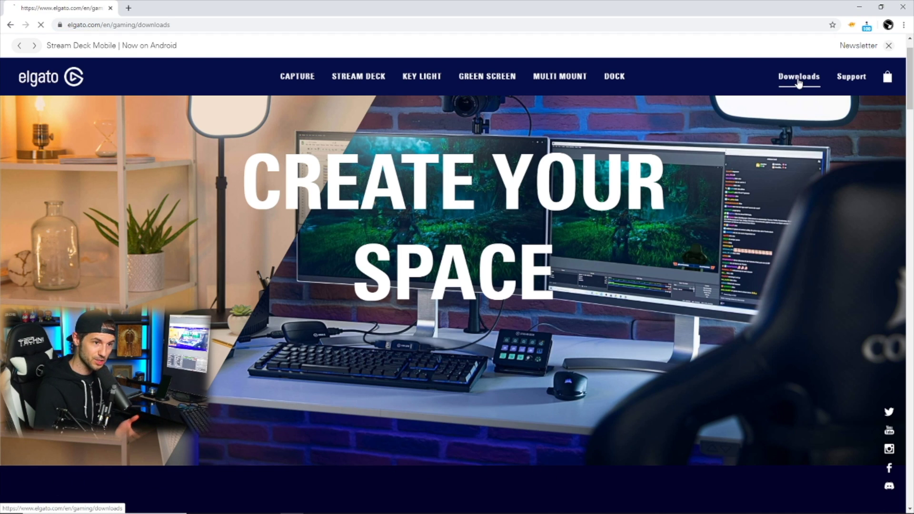
pyautogui.scroll(-2, 505, 224)
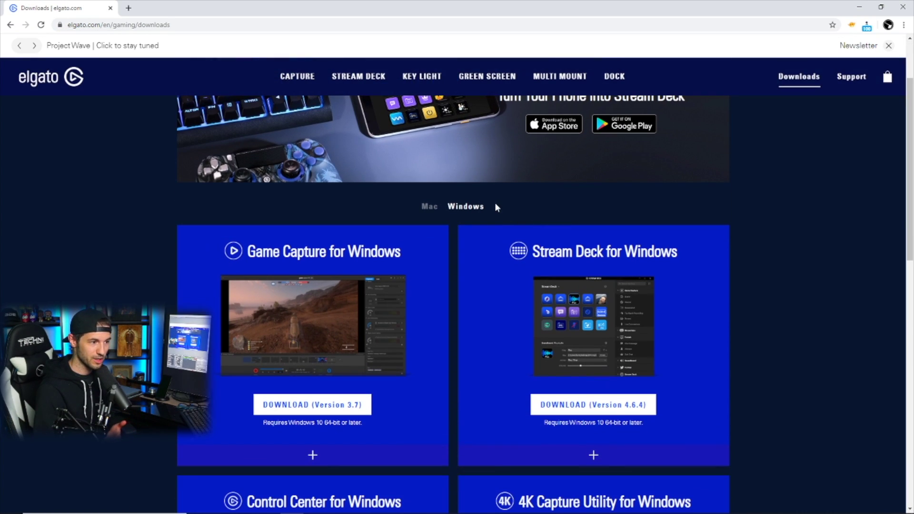
pyautogui.click(427, 208)
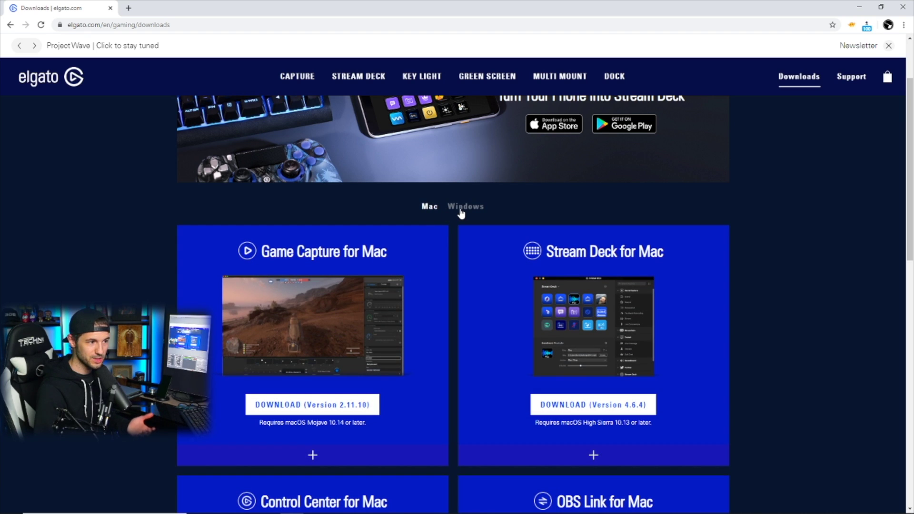
pyautogui.click(472, 208)
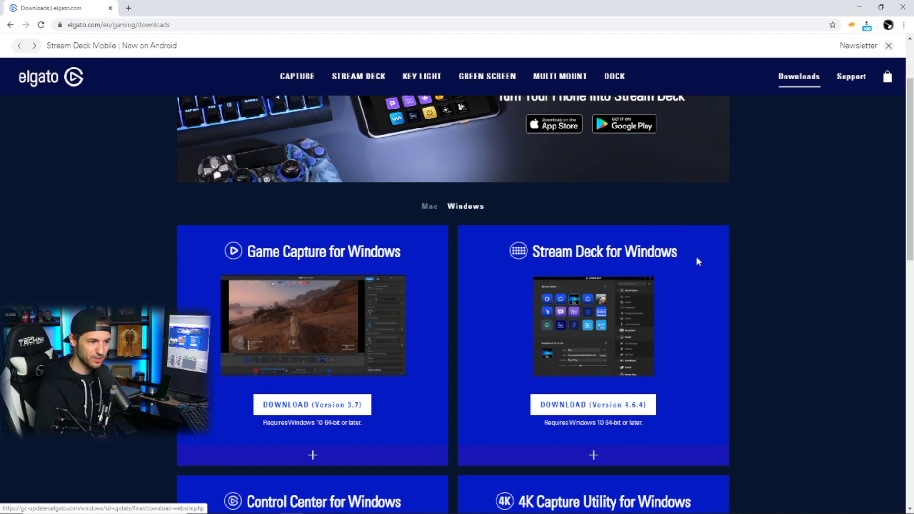
pyautogui.click(572, 405)
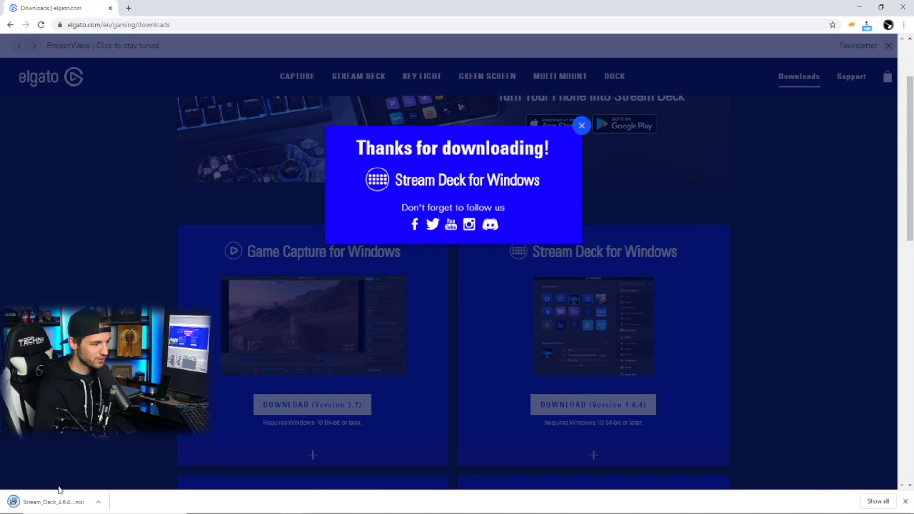
pyautogui.click(60, 501)
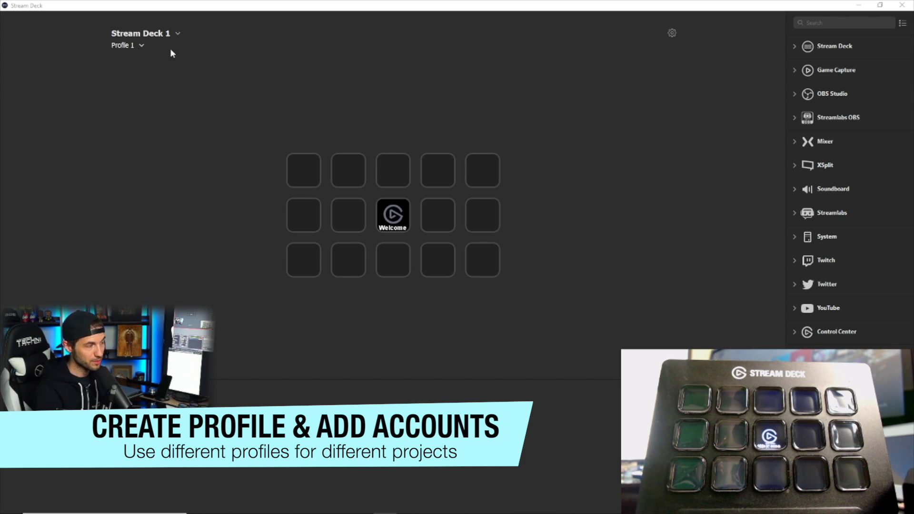
# Check that Profile 1 is loaded for Stream Deck 1, leaving the profile unchanged
pyautogui.click(142, 46)
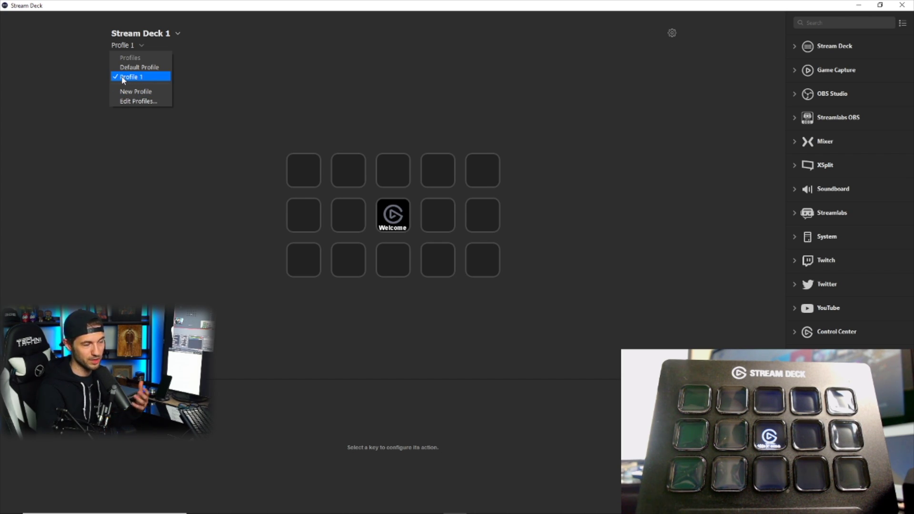
pyautogui.click(325, 97)
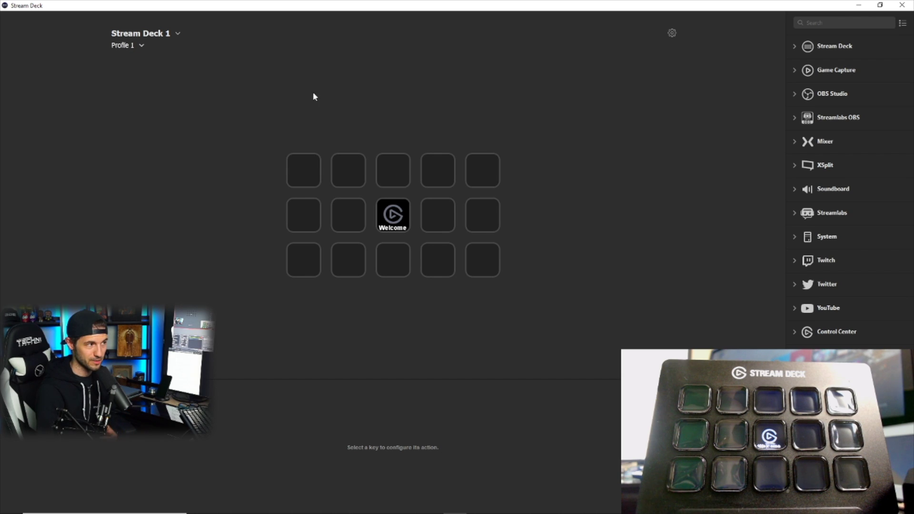
# Review the Profiles and Accounts preferences and addable account types, then reopen the profile list
pyautogui.click(672, 33)
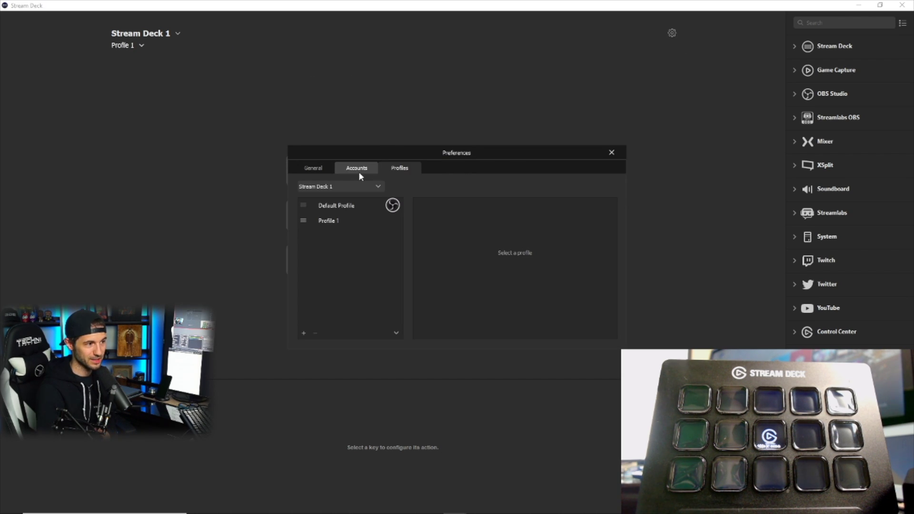
pyautogui.click(336, 221)
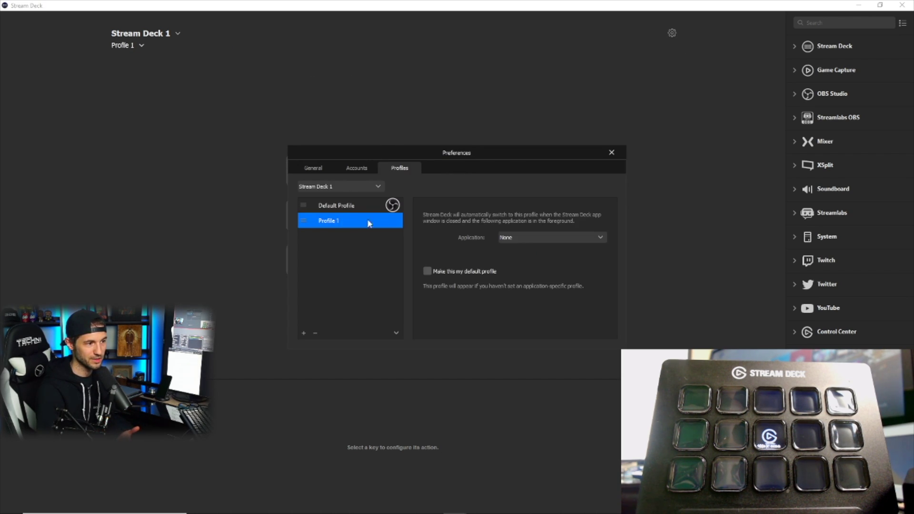
pyautogui.click(355, 170)
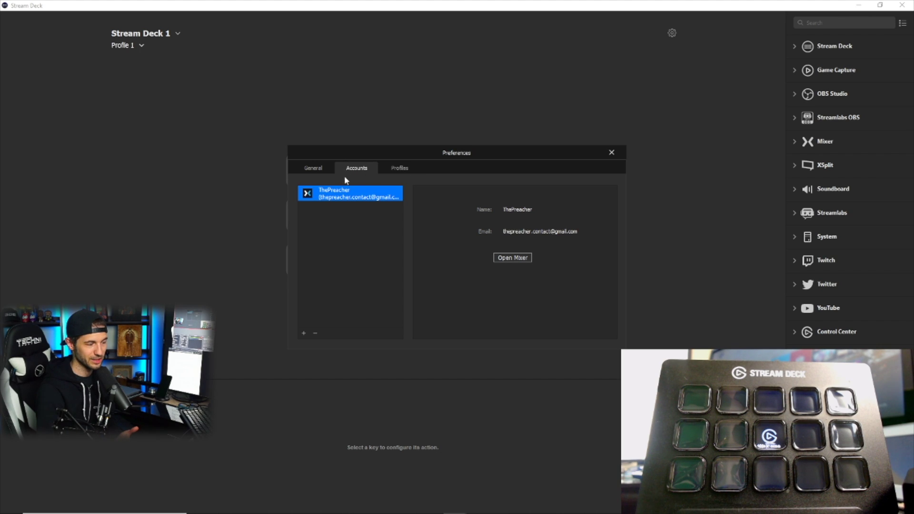
pyautogui.click(304, 333)
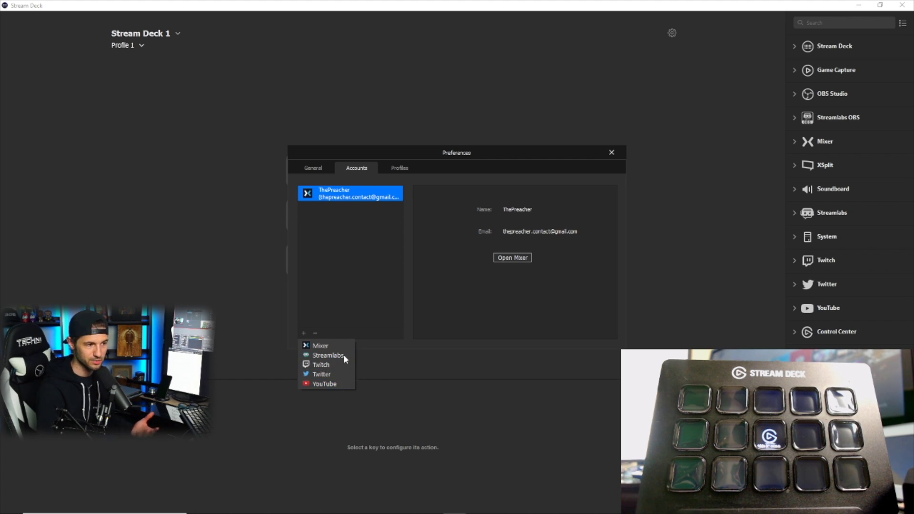
pyautogui.click(148, 47)
pyautogui.click(142, 47)
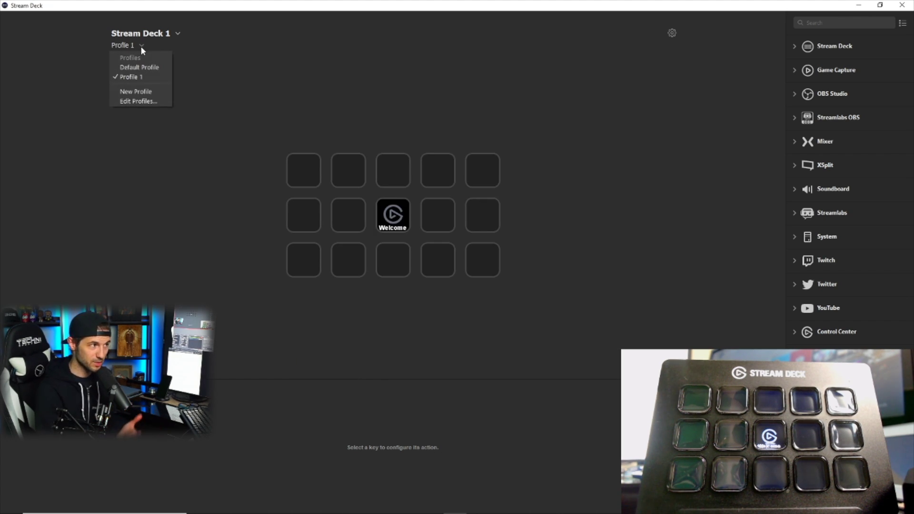
pyautogui.click(152, 78)
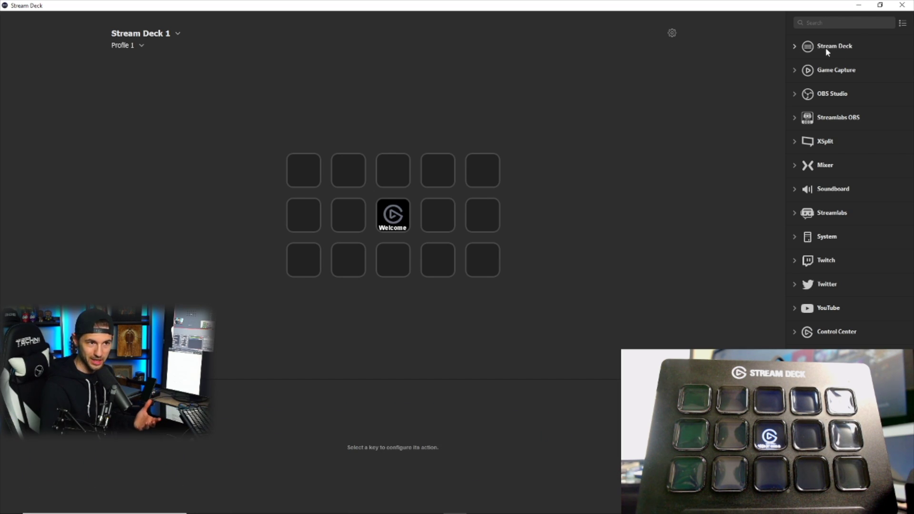
pyautogui.click(795, 46)
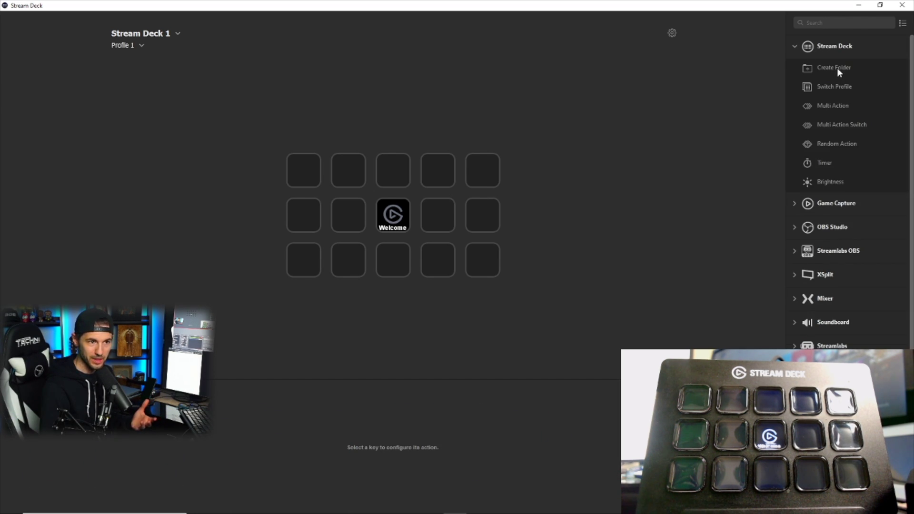
pyautogui.click(795, 46)
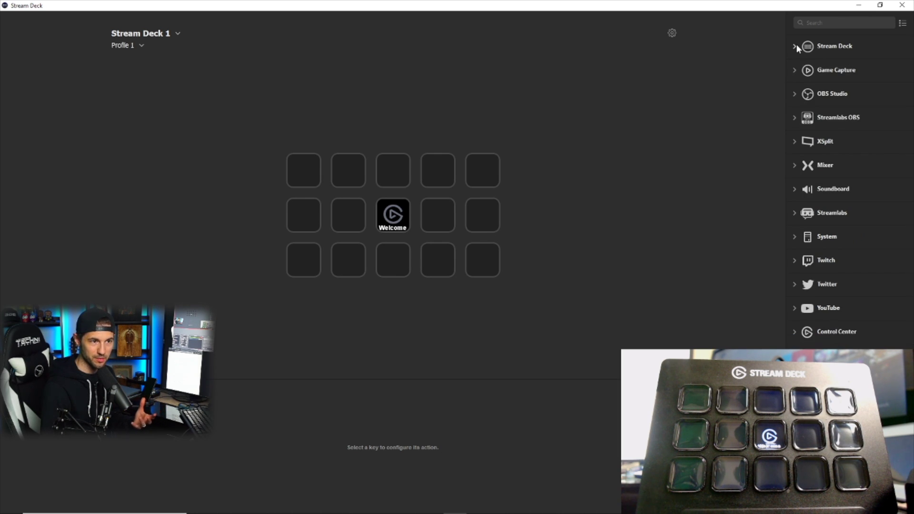
pyautogui.click(794, 71)
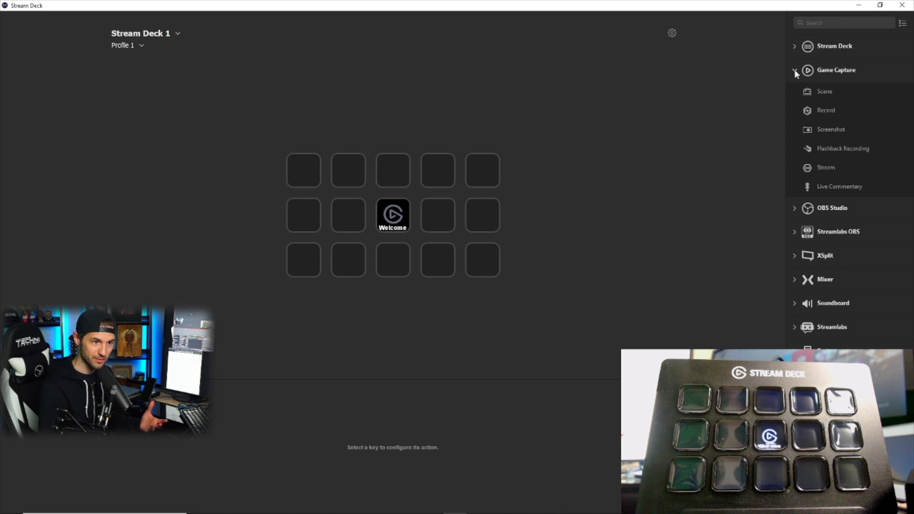
pyautogui.click(795, 71)
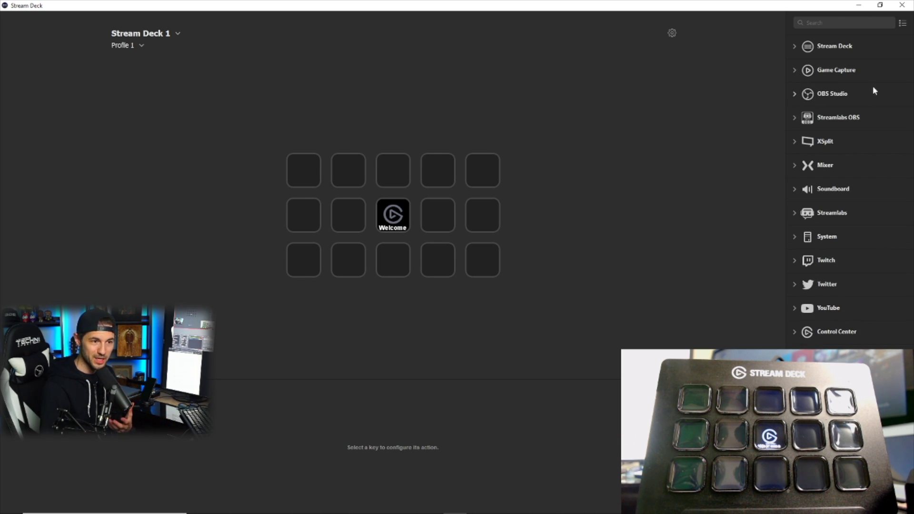
pyautogui.click(795, 94)
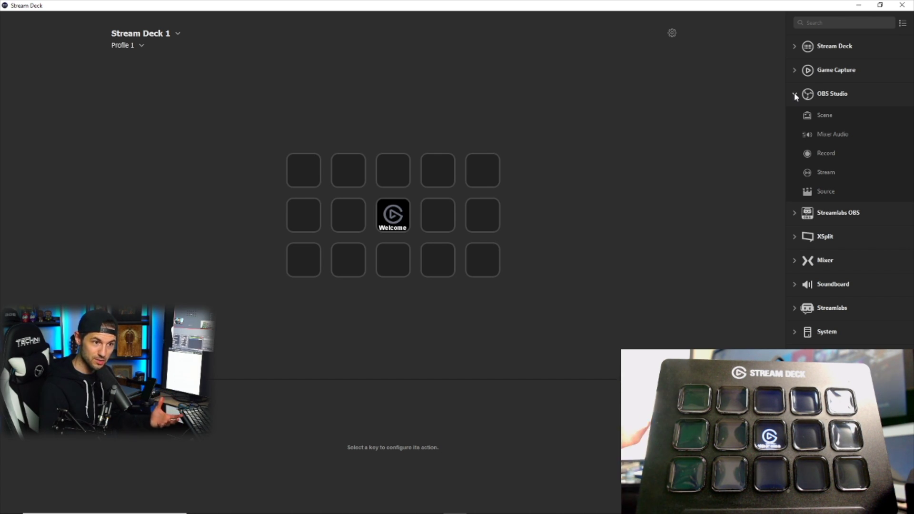
pyautogui.click(795, 95)
pyautogui.click(795, 94)
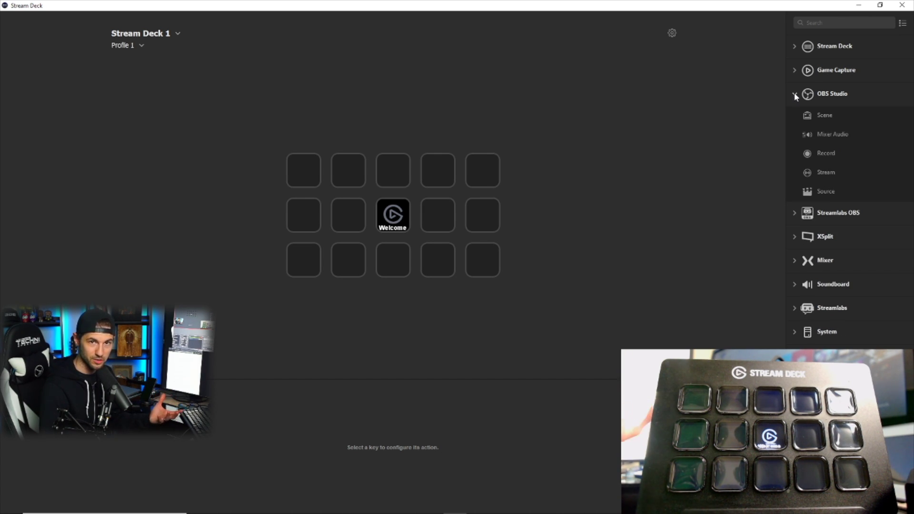
pyautogui.click(795, 94)
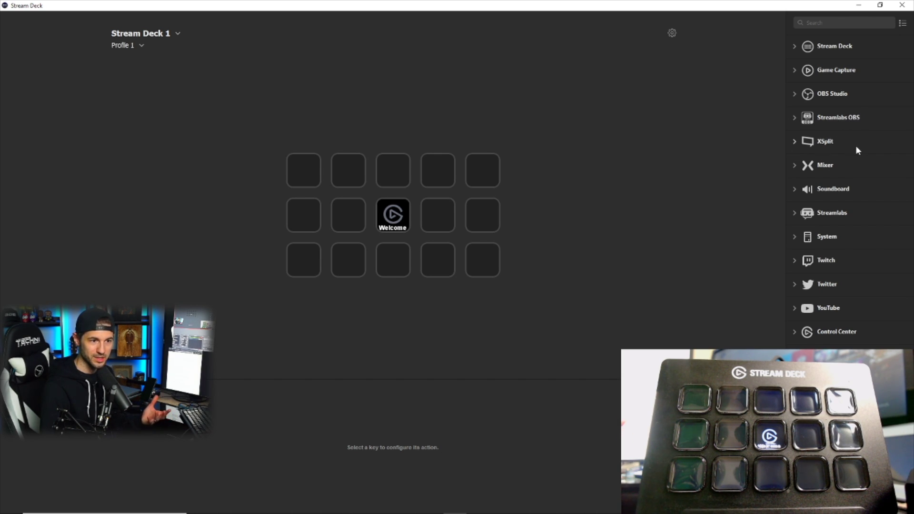
pyautogui.click(795, 166)
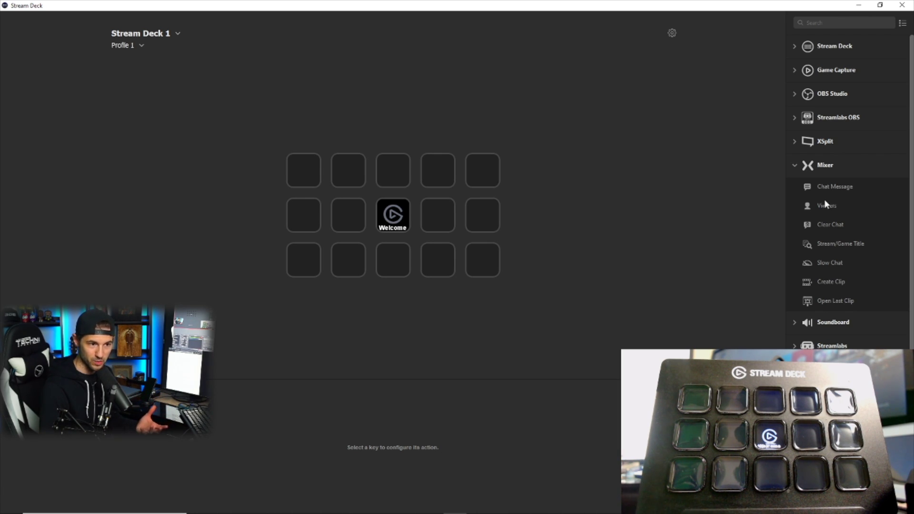
pyautogui.click(794, 166)
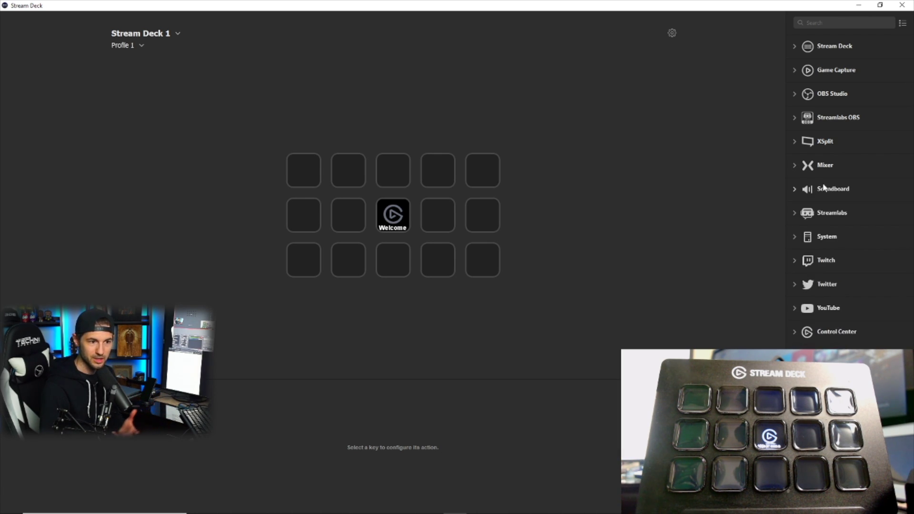
pyautogui.click(794, 189)
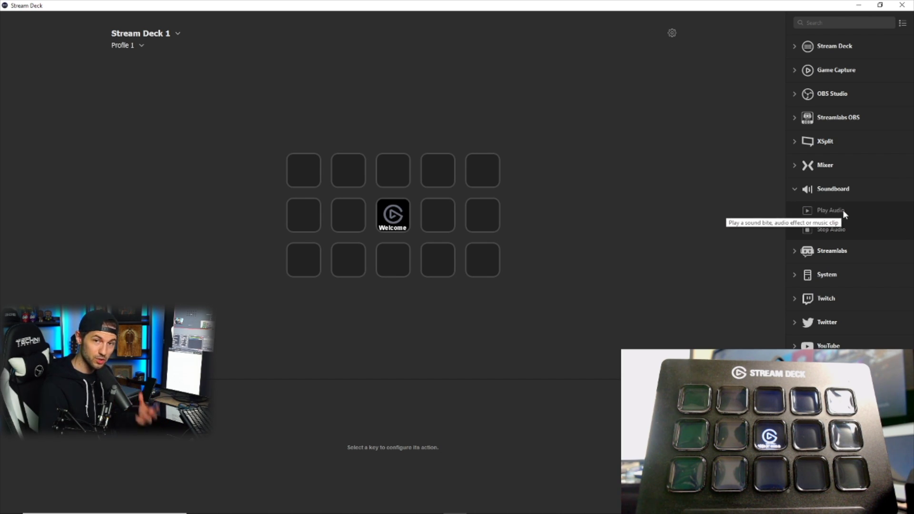
pyautogui.click(794, 189)
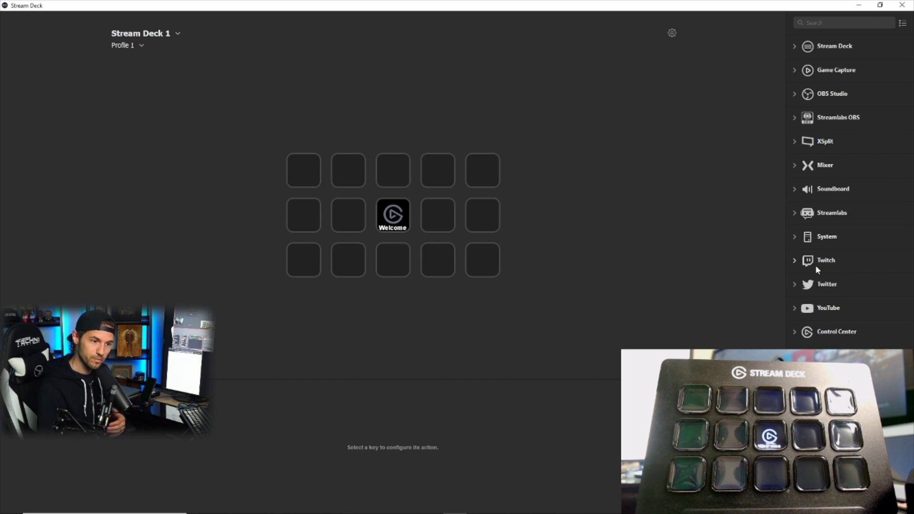
# Place OBS Studio Scene actions on the second and third keys of the top row
pyautogui.click(799, 236)
pyautogui.click(796, 235)
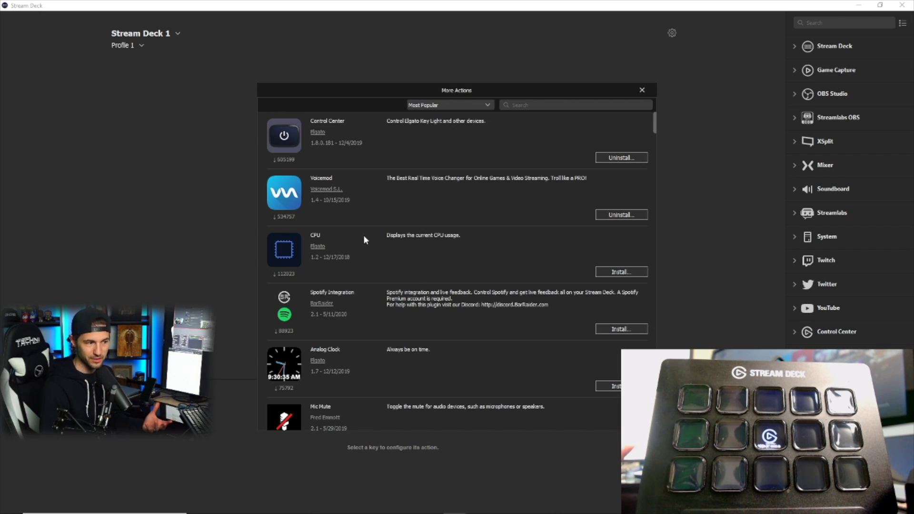
pyautogui.scroll(-10, 364, 233)
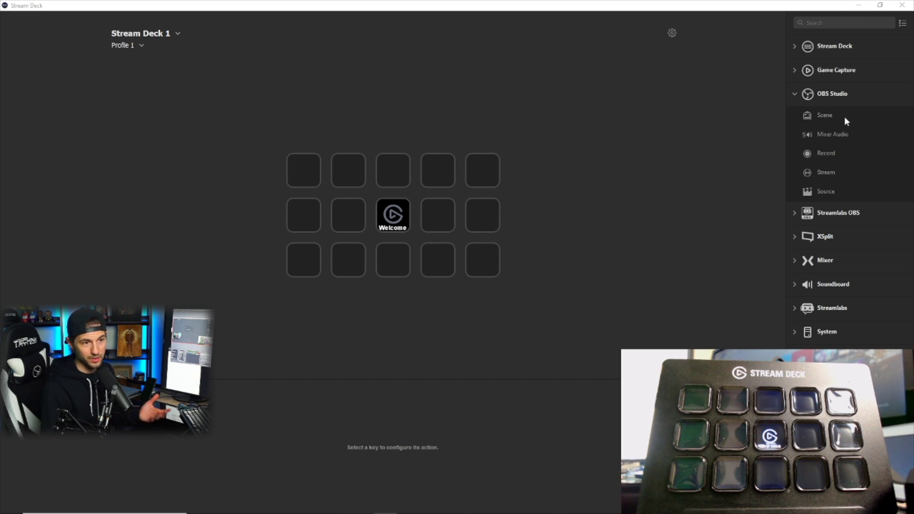
pyautogui.moveTo(833, 116); pyautogui.dragTo(360, 171)
pyautogui.moveTo(842, 117); pyautogui.dragTo(393, 170)
# Add an OBS Scene action on the fourth top-row key and keep the third key on Transition
pyautogui.moveTo(831, 117); pyautogui.dragTo(438, 170)
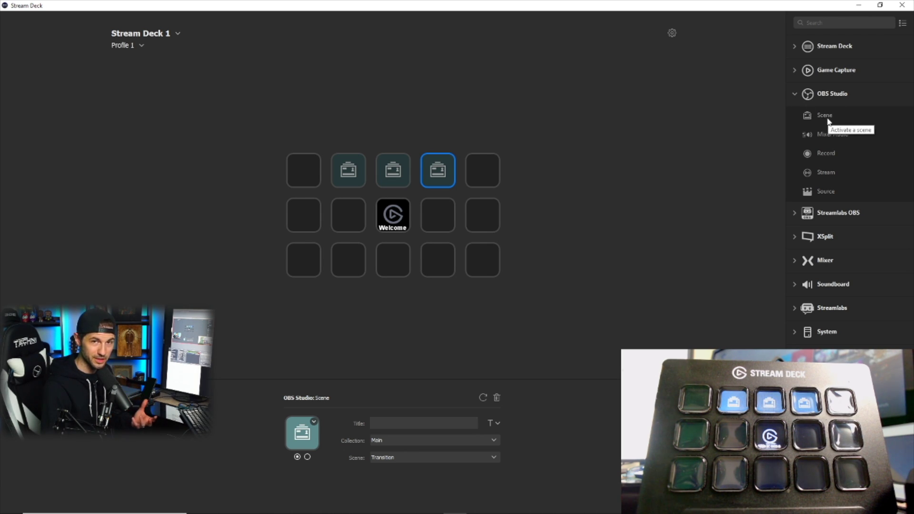
pyautogui.click(355, 171)
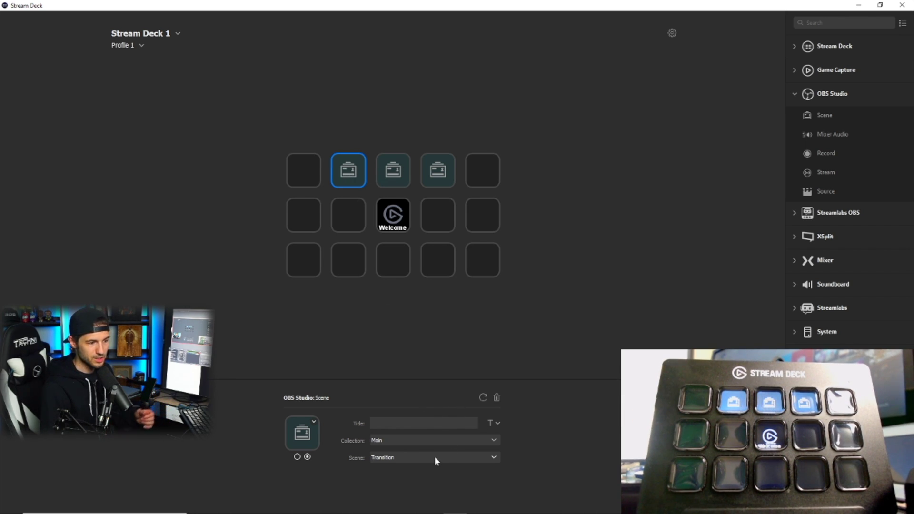
pyautogui.click(402, 184)
pyautogui.click(413, 457)
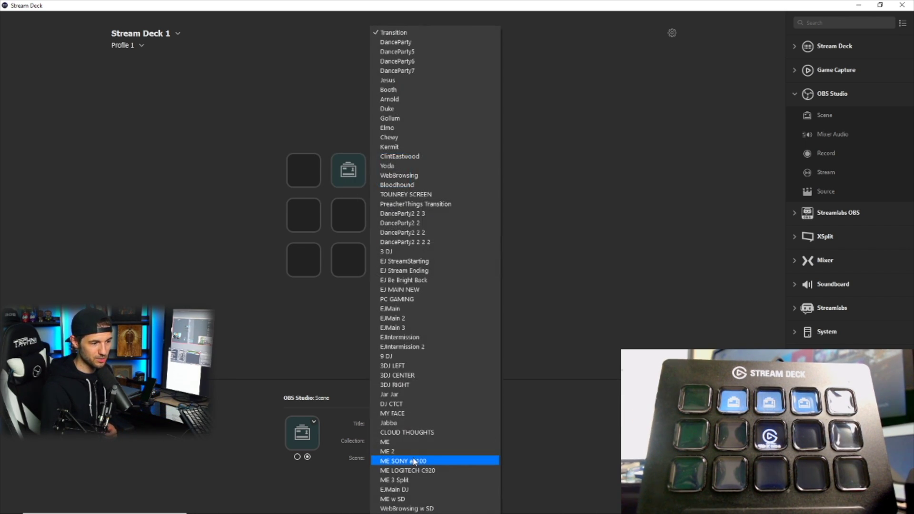
pyautogui.click(406, 34)
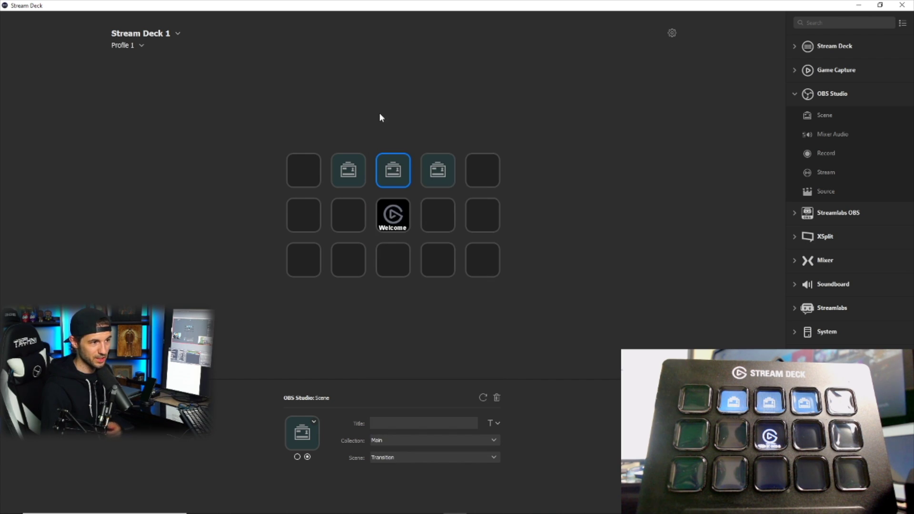
# Compare OBS's scene names, then move the OBS window mostly out of view
pyautogui.hotkey('alt', 'Tab')
pyautogui.moveTo(215, 56); pyautogui.dragTo(620, 12)
pyautogui.scroll(5, 423, 423)
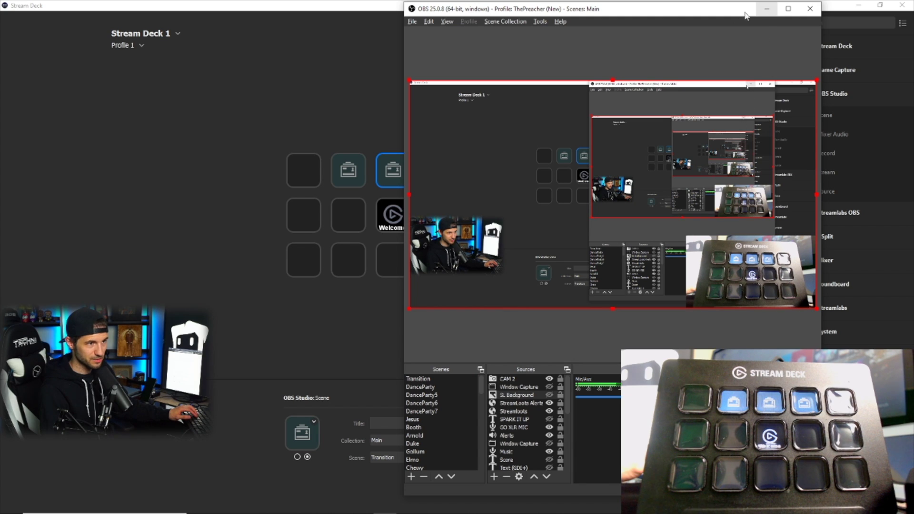
pyautogui.moveTo(732, 14); pyautogui.dragTo(0, 117)
pyautogui.click(72, 119)
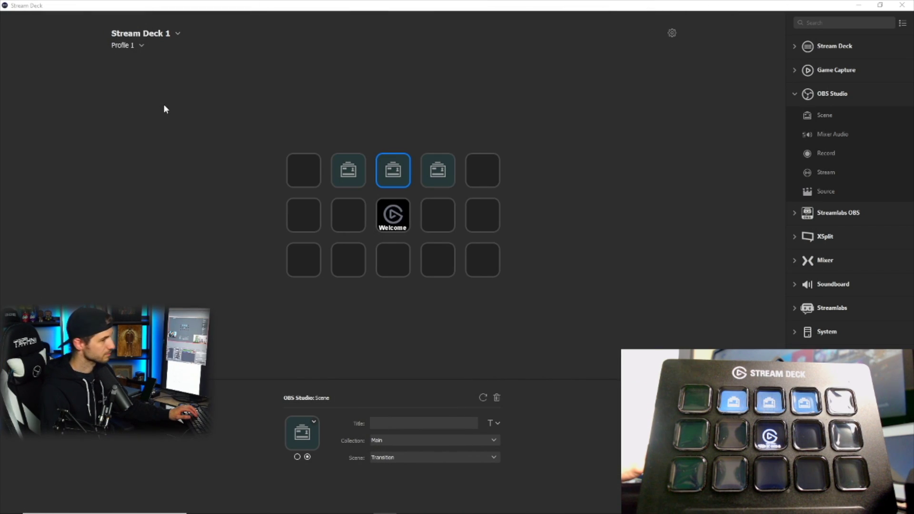
# Confirm the Transition scene and title that key TRANSITION
pyautogui.click(403, 456)
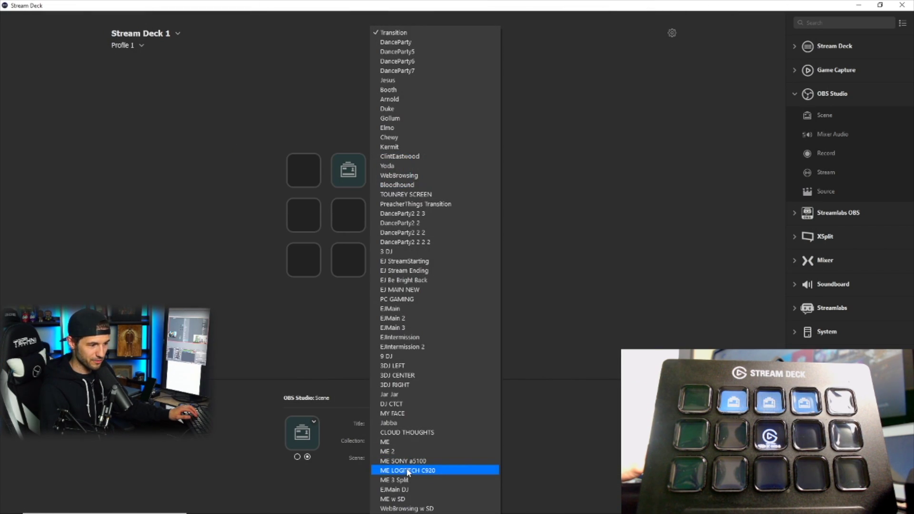
pyautogui.click(408, 34)
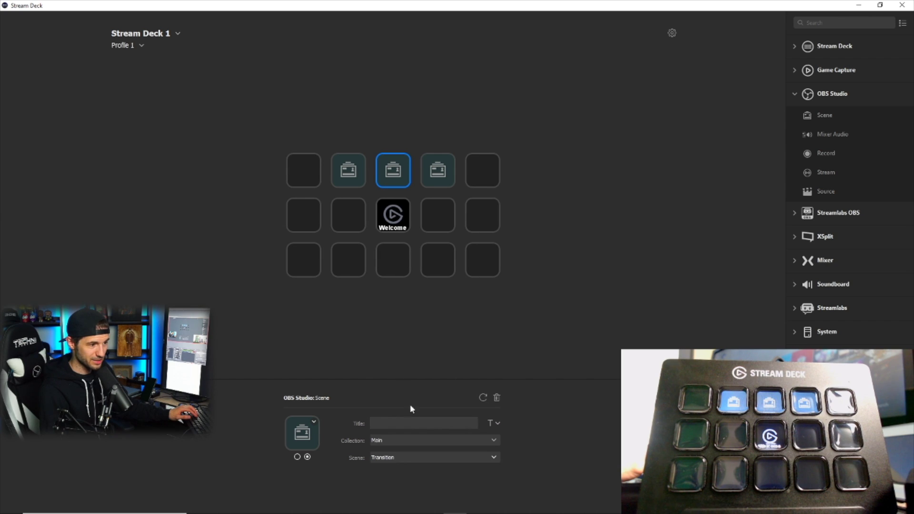
pyautogui.click(388, 423)
pyautogui.write('TR')
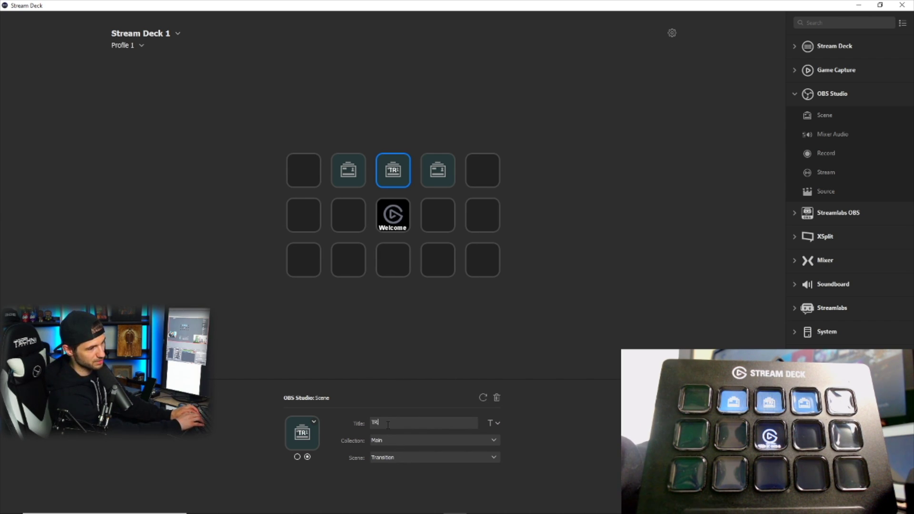
pyautogui.write('ANSITION')
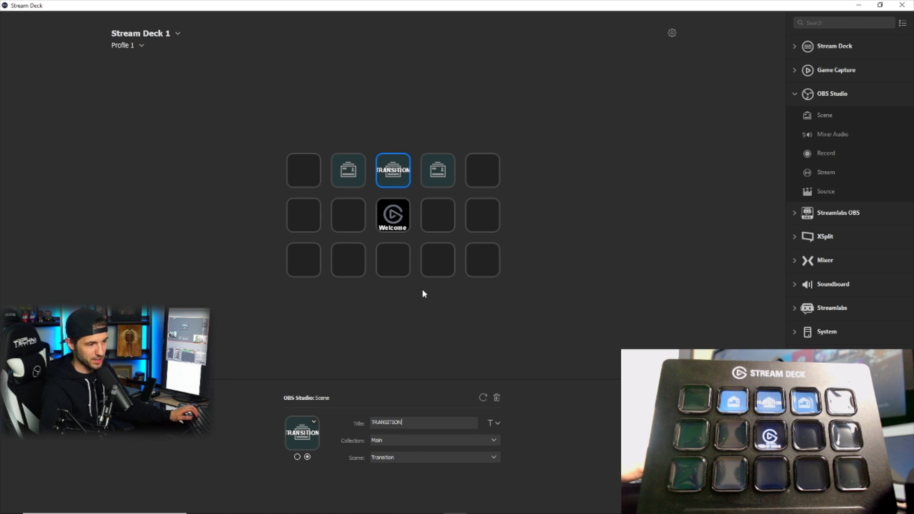
pyautogui.click(314, 422)
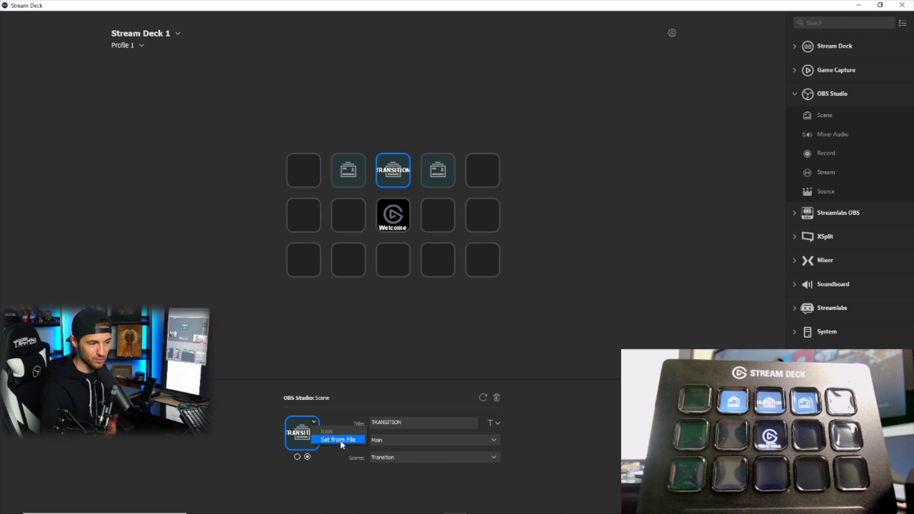
# Set the first scene key to the EJMain scene with title MAIN
pyautogui.click(428, 339)
pyautogui.click(358, 169)
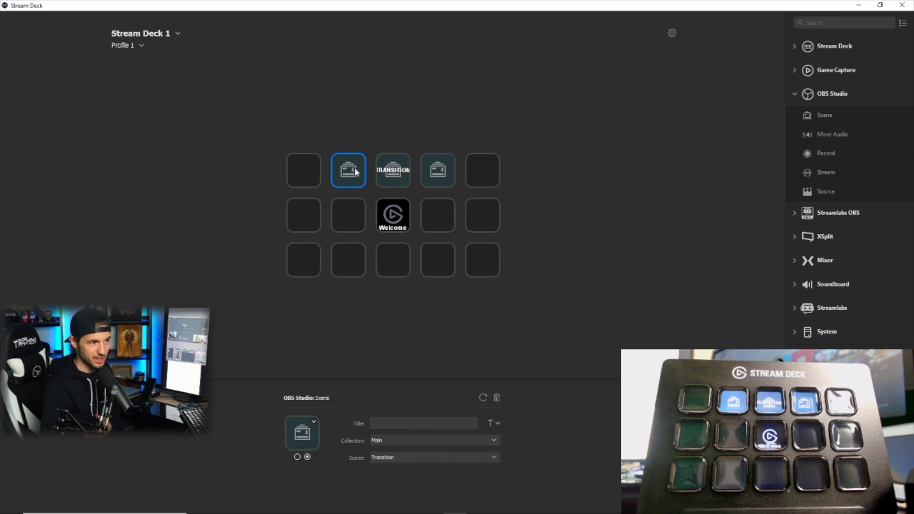
pyautogui.click(405, 457)
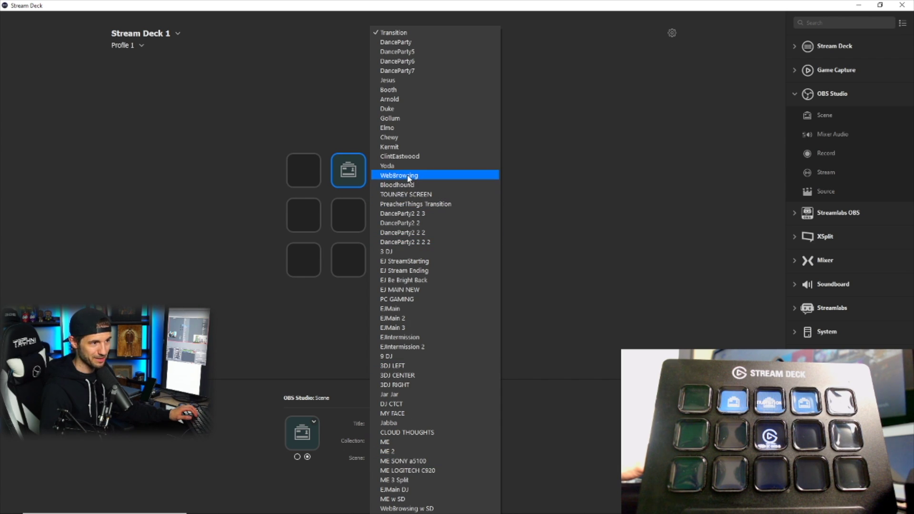
pyautogui.click(412, 310)
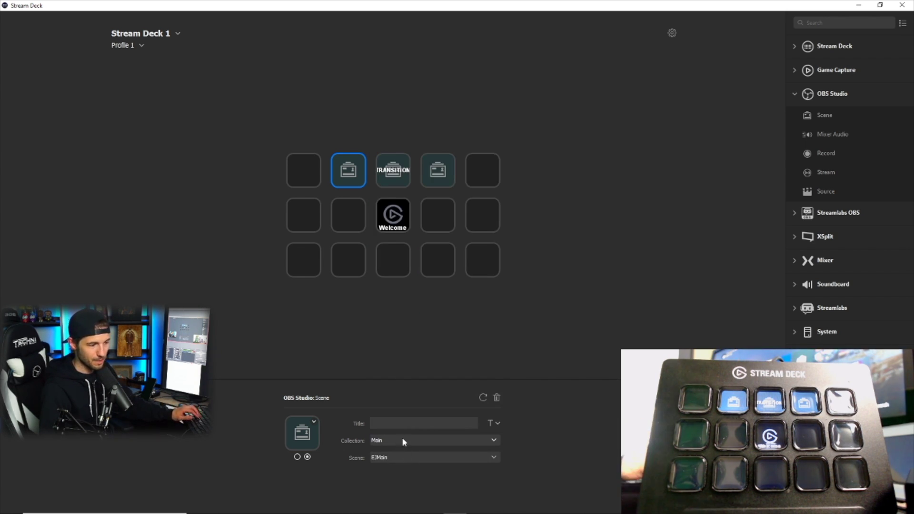
pyautogui.click(410, 424)
pyautogui.write('M')
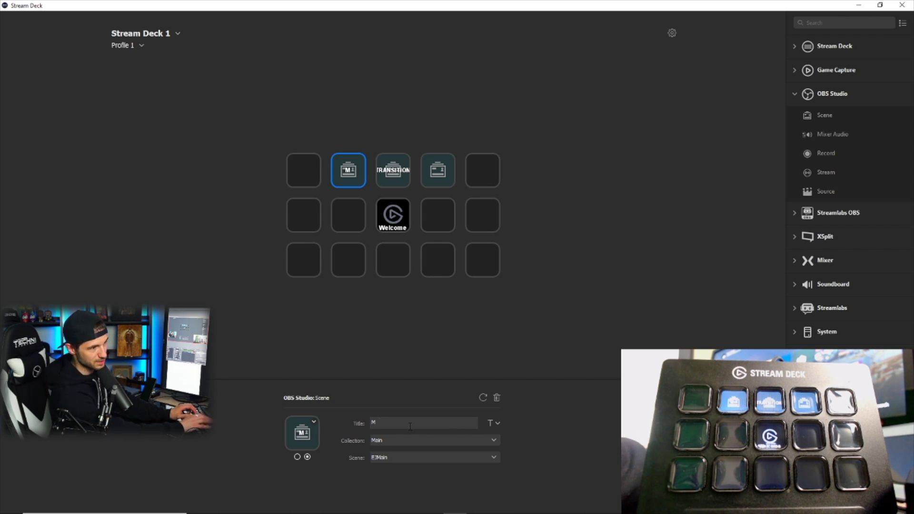
pyautogui.write('AIN')
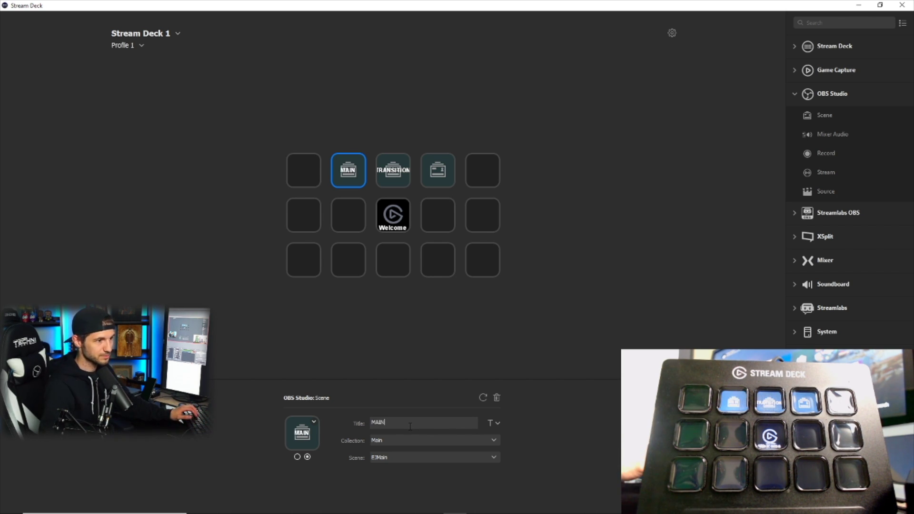
# Set the fourth scene key to the EJIntermission scene with title INTERMISSION
pyautogui.click(443, 179)
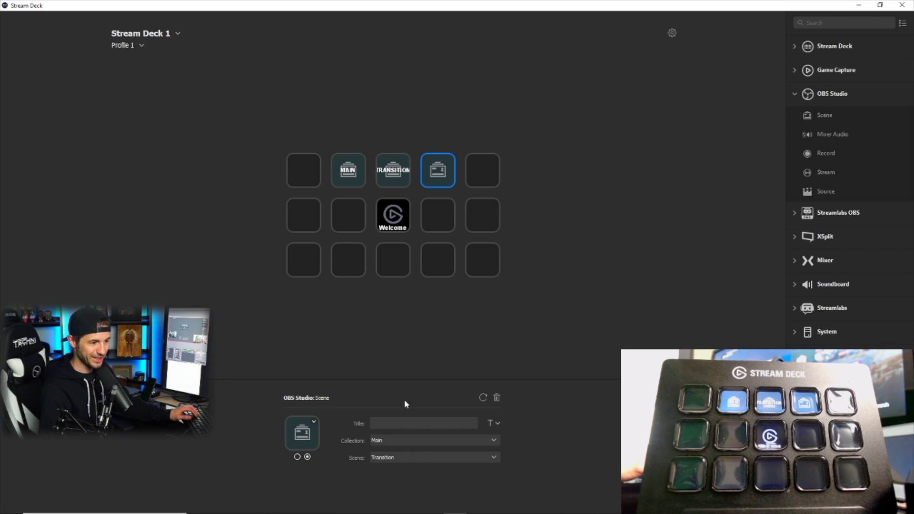
pyautogui.click(398, 457)
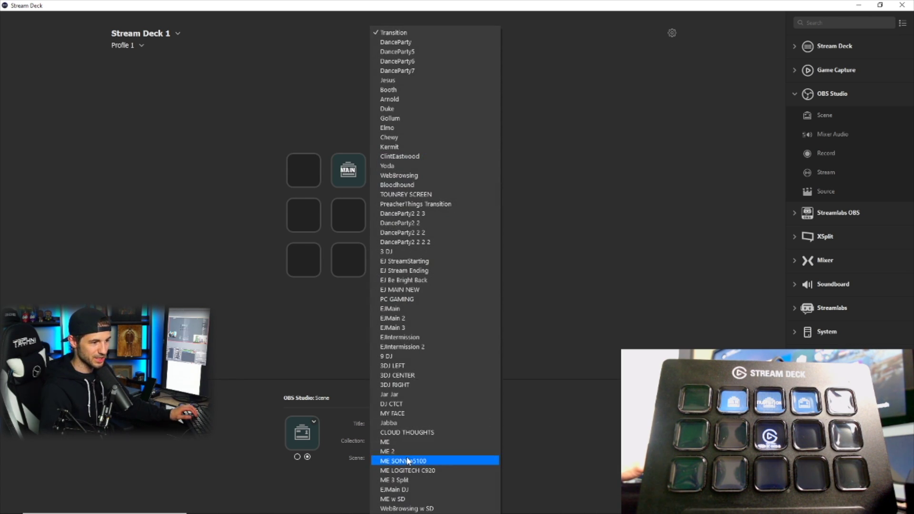
pyautogui.click(409, 337)
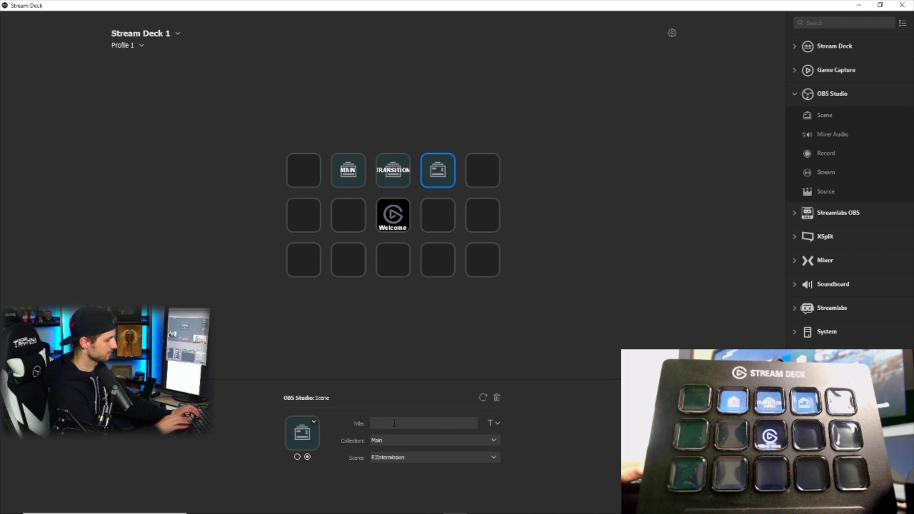
pyautogui.write('INTERMISSION')
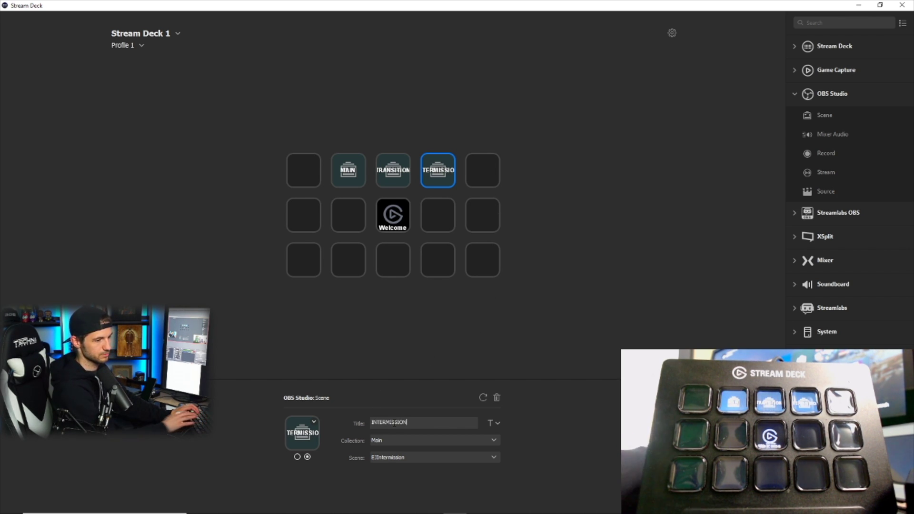
pyautogui.click(435, 340)
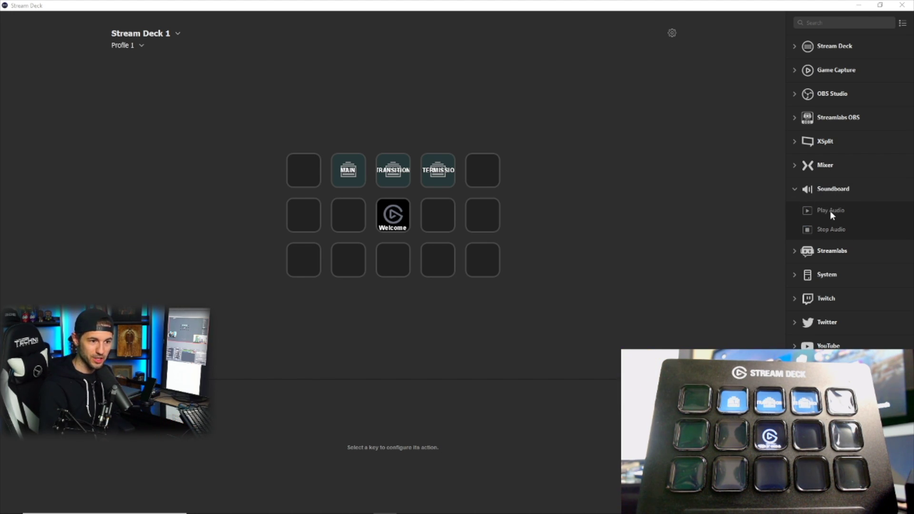
# Place a Soundboard Play Audio action on the bottom row's second key, leaving its file unset
pyautogui.moveTo(830, 211); pyautogui.dragTo(350, 264)
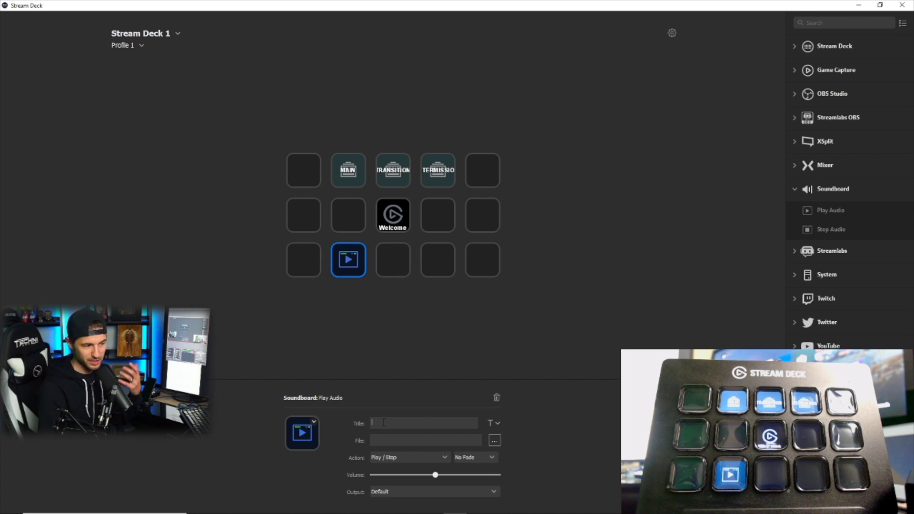
pyautogui.click(494, 441)
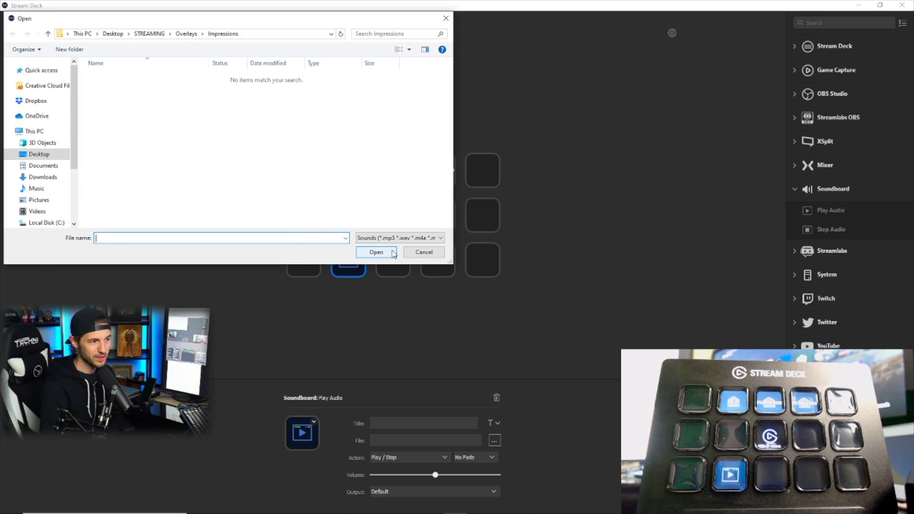
pyautogui.click(423, 252)
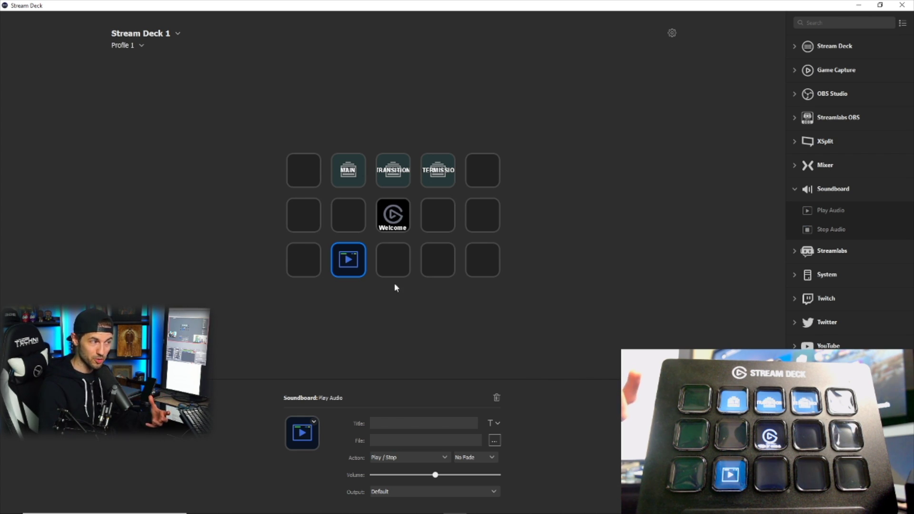
pyautogui.click(141, 45)
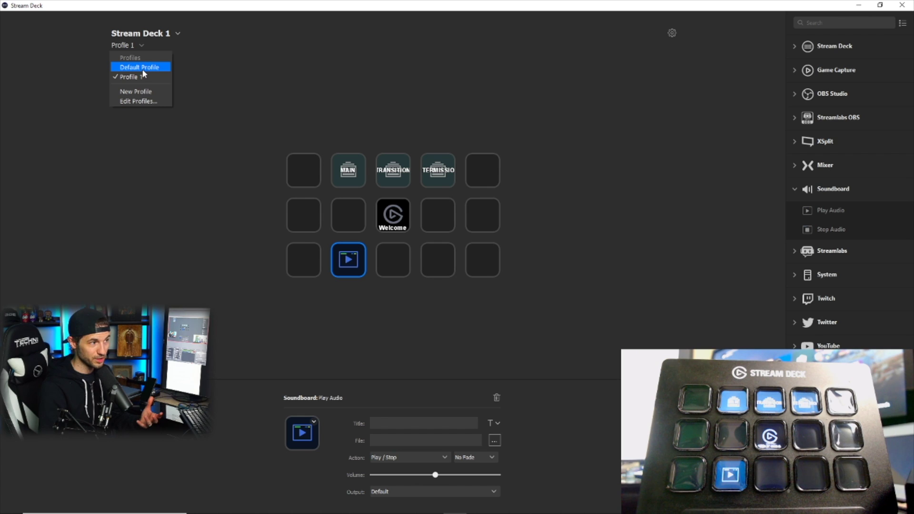
pyautogui.click(142, 68)
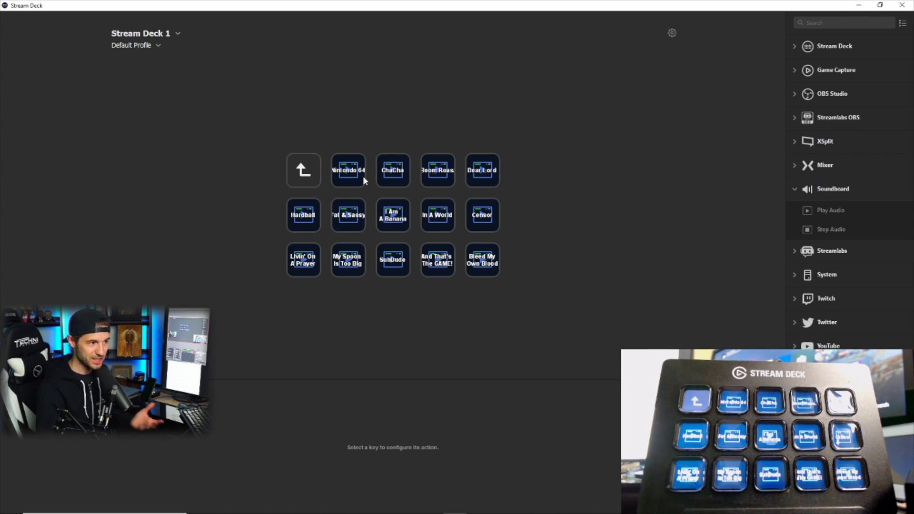
pyautogui.click(308, 177)
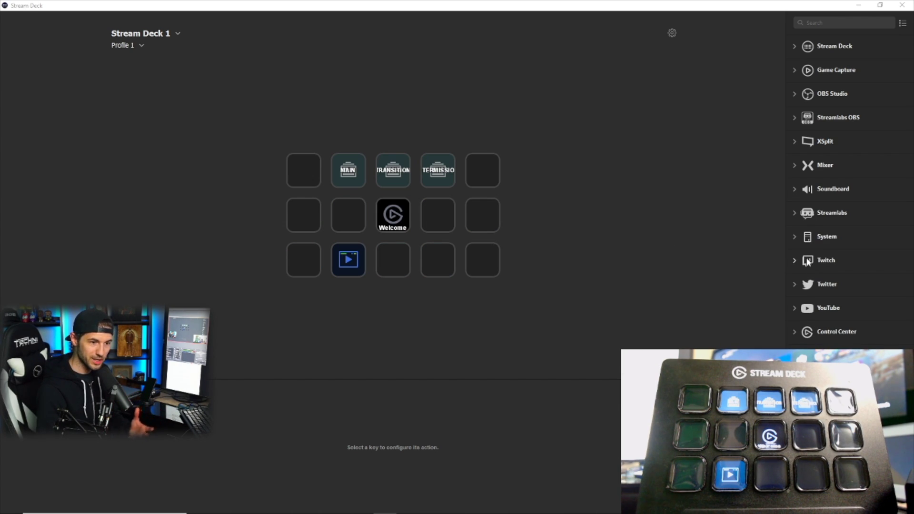
# Add a Mixer Chat Message key at row 3, column 4 with message 'I love You!!!' and title ILU
pyautogui.click(796, 164)
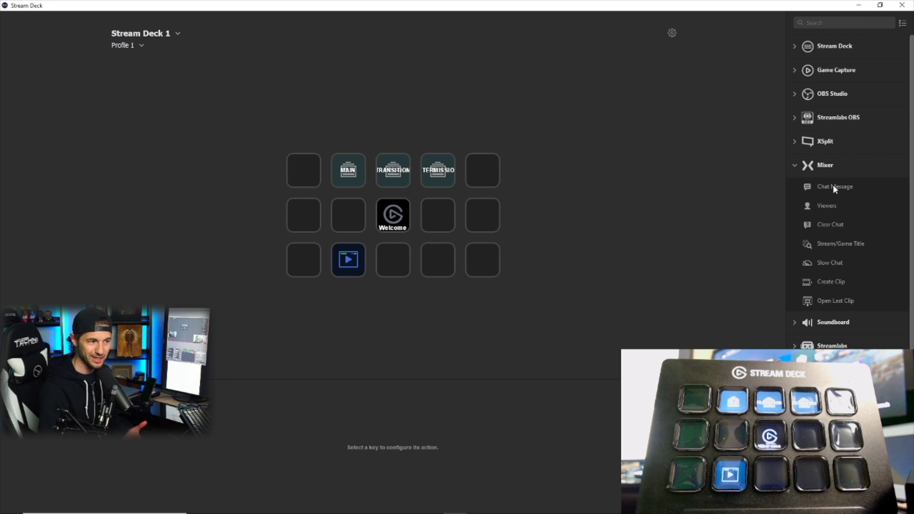
pyautogui.moveTo(829, 185); pyautogui.dragTo(436, 260)
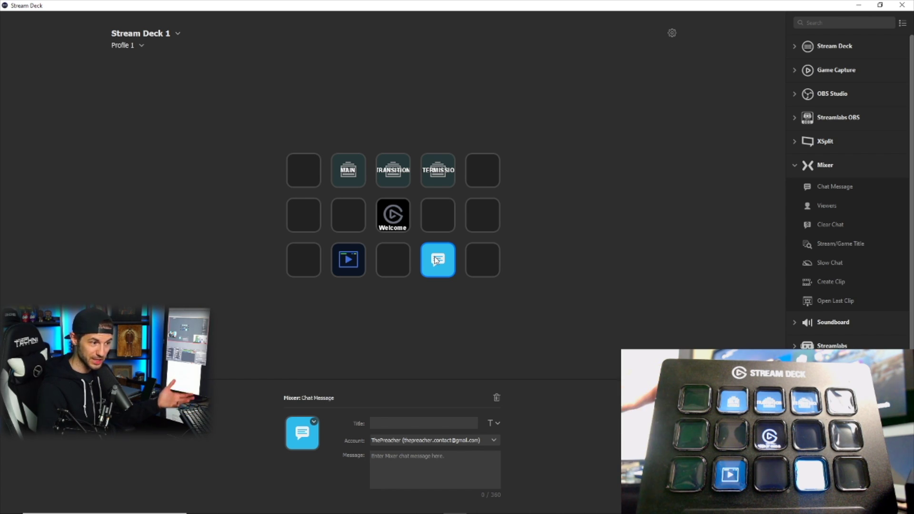
pyautogui.click(419, 465)
pyautogui.write('I love You!!!')
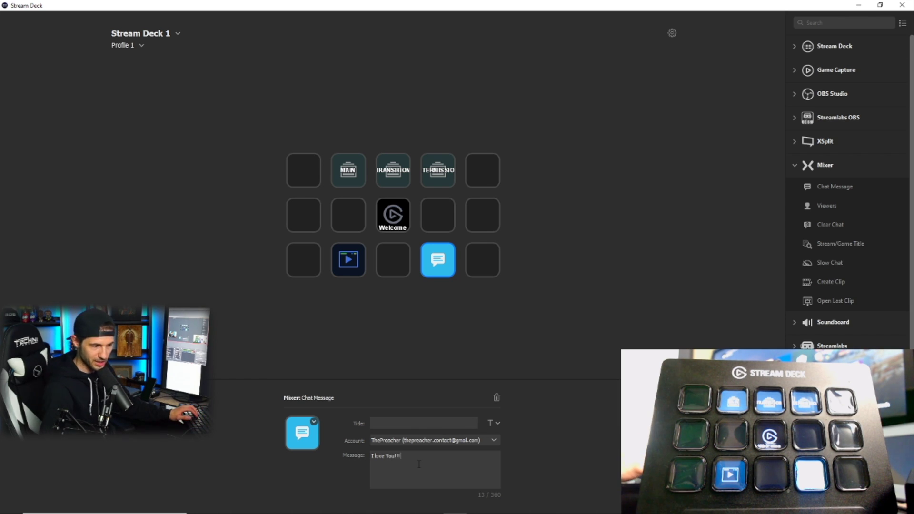
pyautogui.write('ILU')
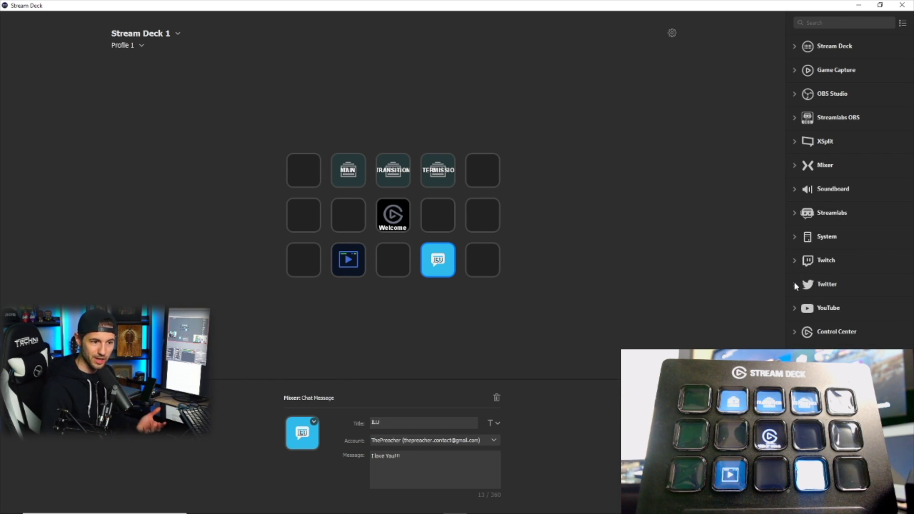
# Assign Twitter's Tweet action to the bottom-right key of Profile 1
pyautogui.click(795, 284)
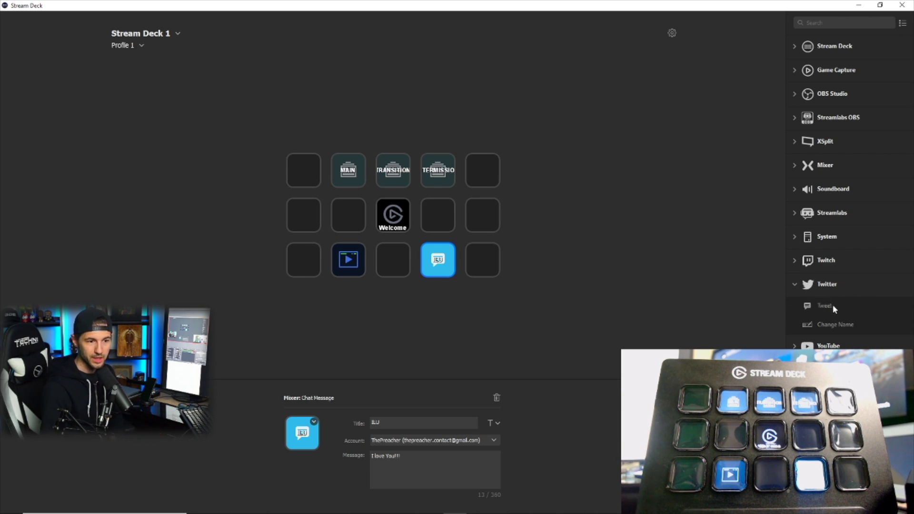
pyautogui.moveTo(830, 305); pyautogui.dragTo(485, 265)
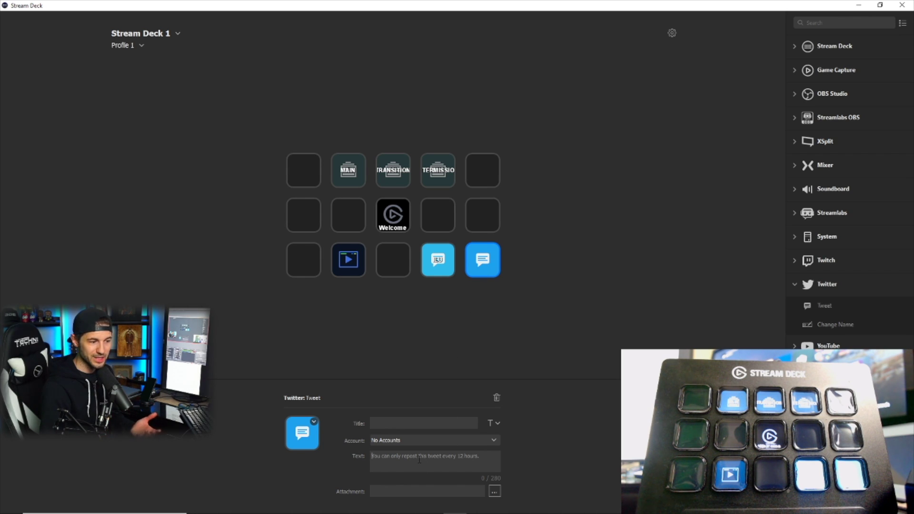